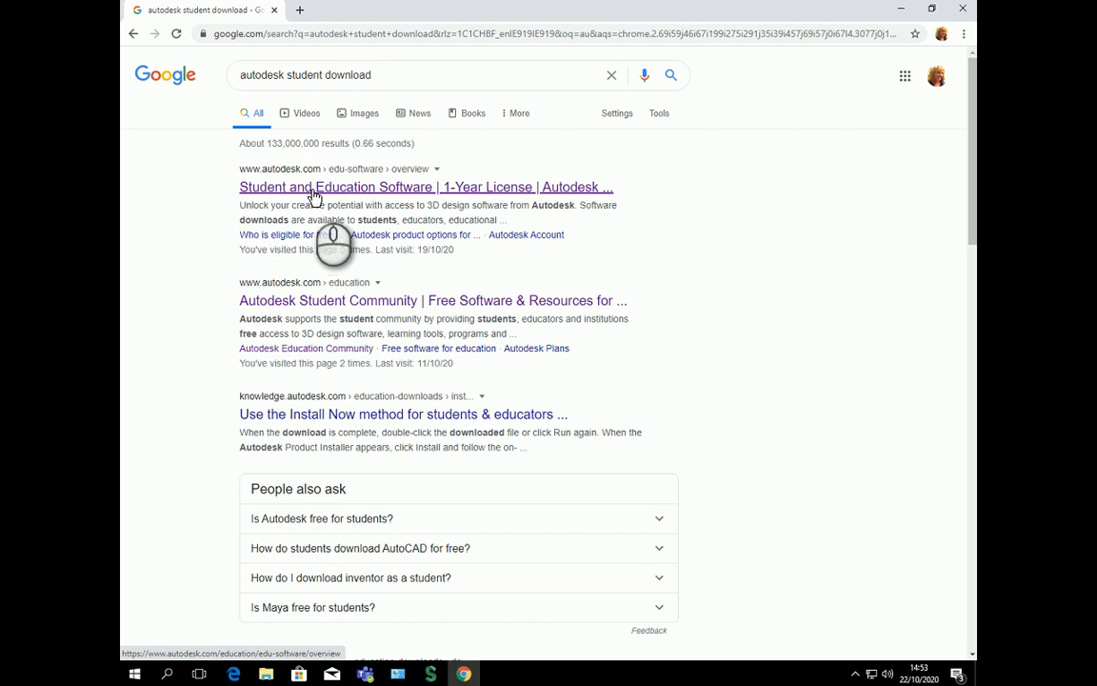
# Step: Open the 'Student and Education Software | 1-Year License | Autodesk' search result
pyautogui.click(314, 191)
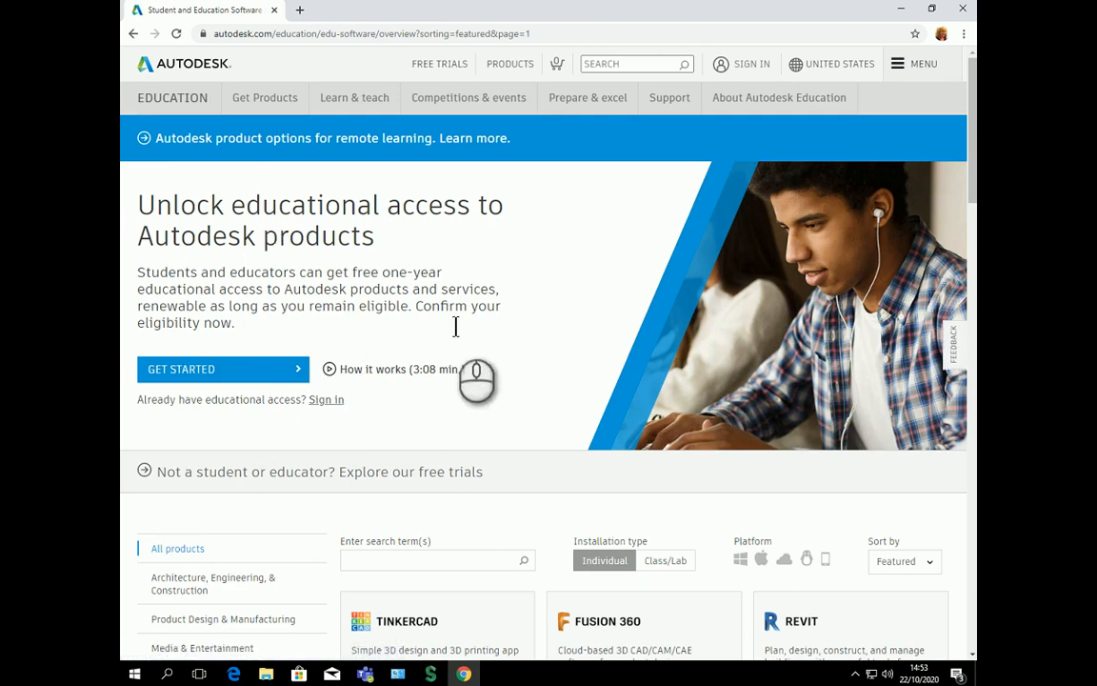
# Step: Start creating an education account, leaving country, role and institution type unset, and try to continue
pyautogui.click(283, 372)
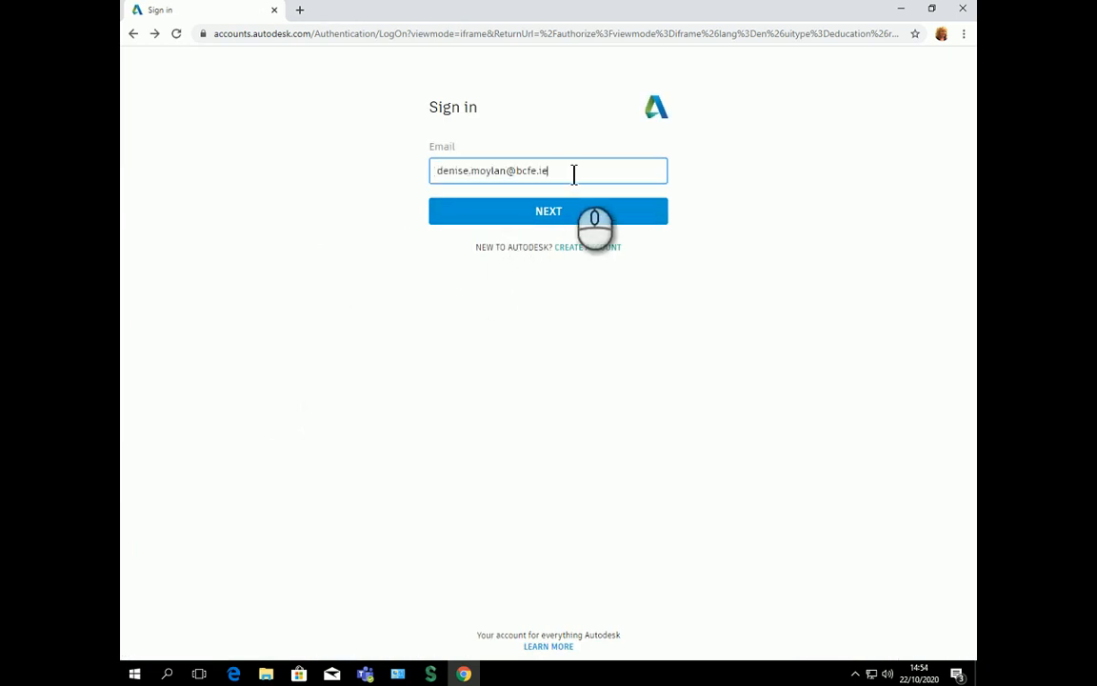
pyautogui.click(579, 248)
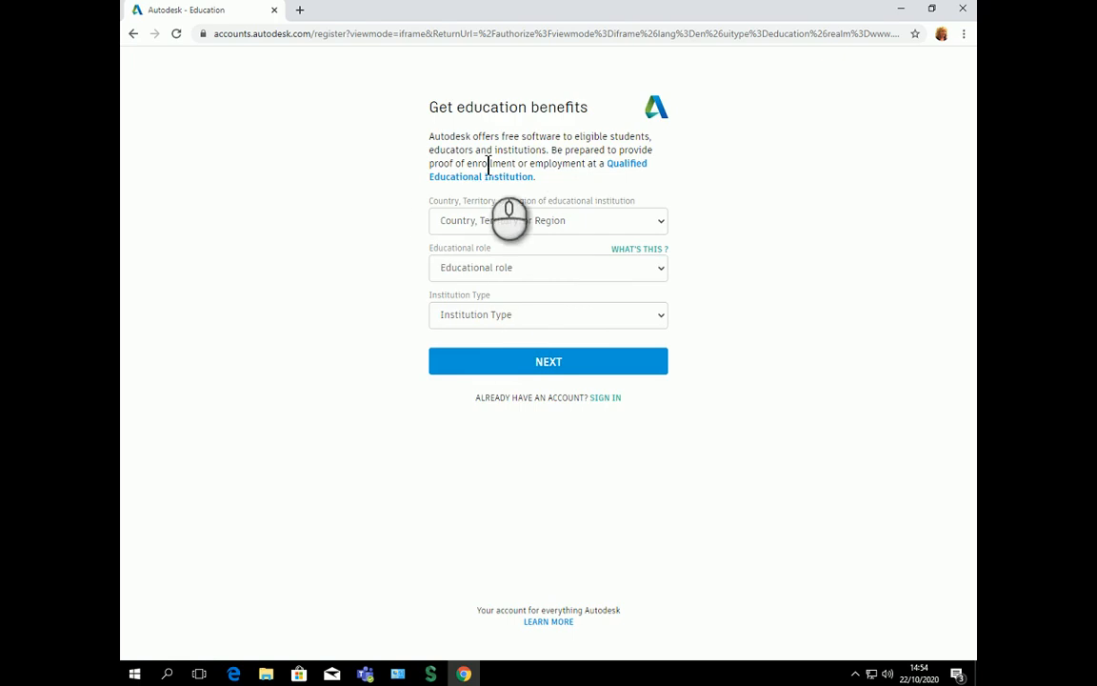
pyautogui.click(537, 223)
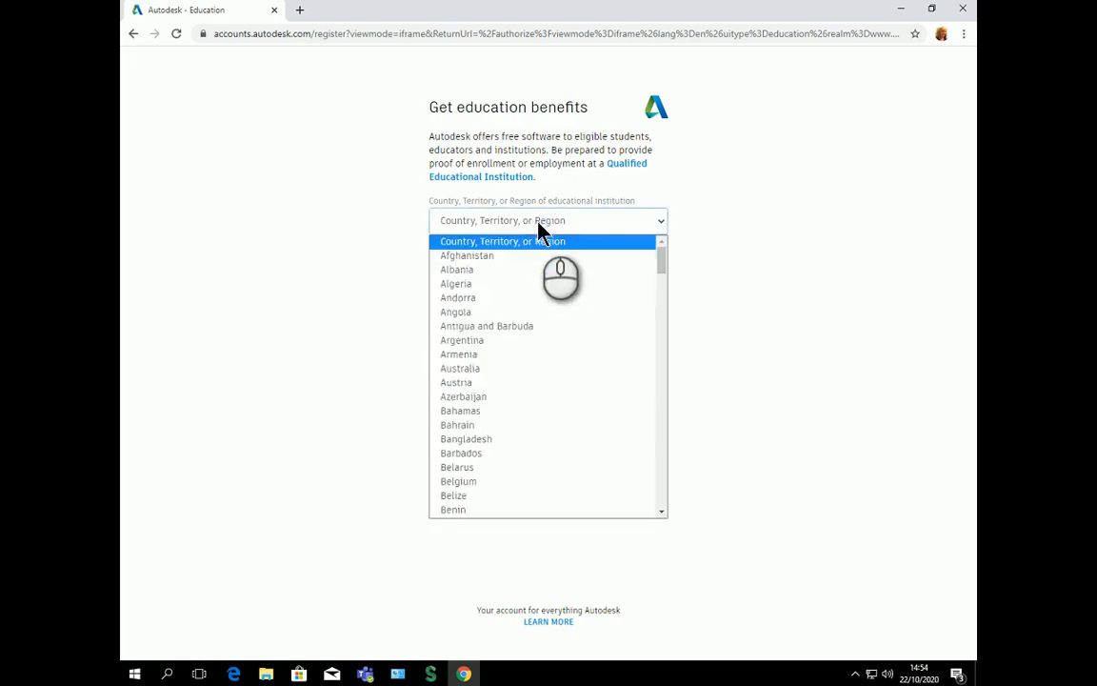
pyautogui.click(539, 226)
pyautogui.click(543, 276)
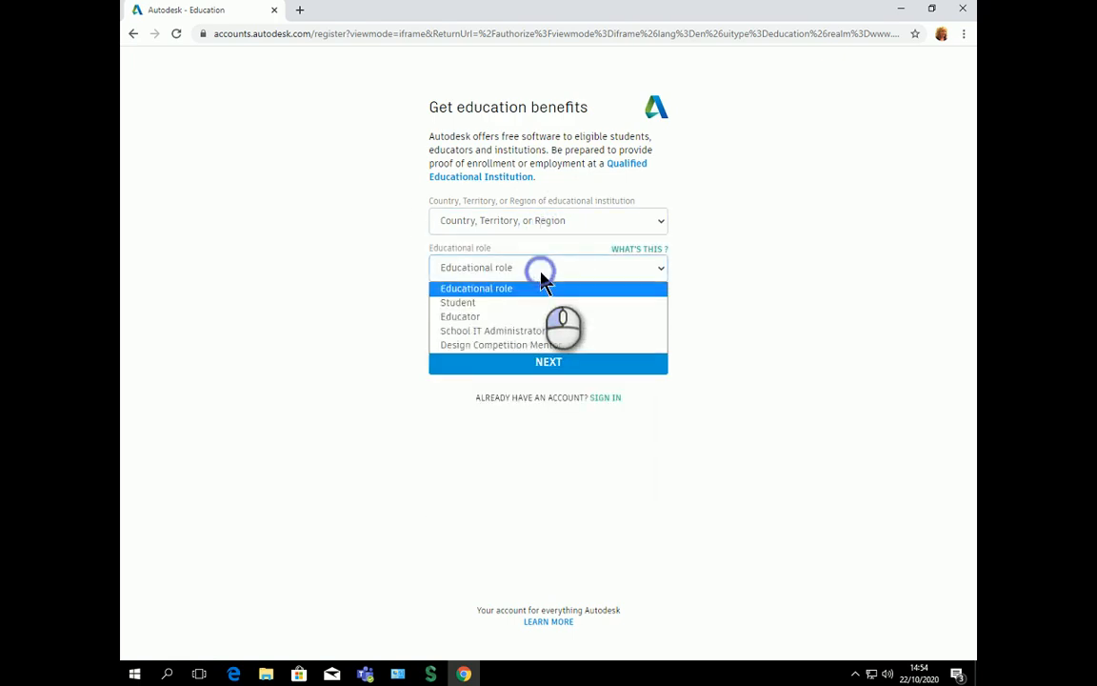
pyautogui.click(536, 275)
pyautogui.click(522, 314)
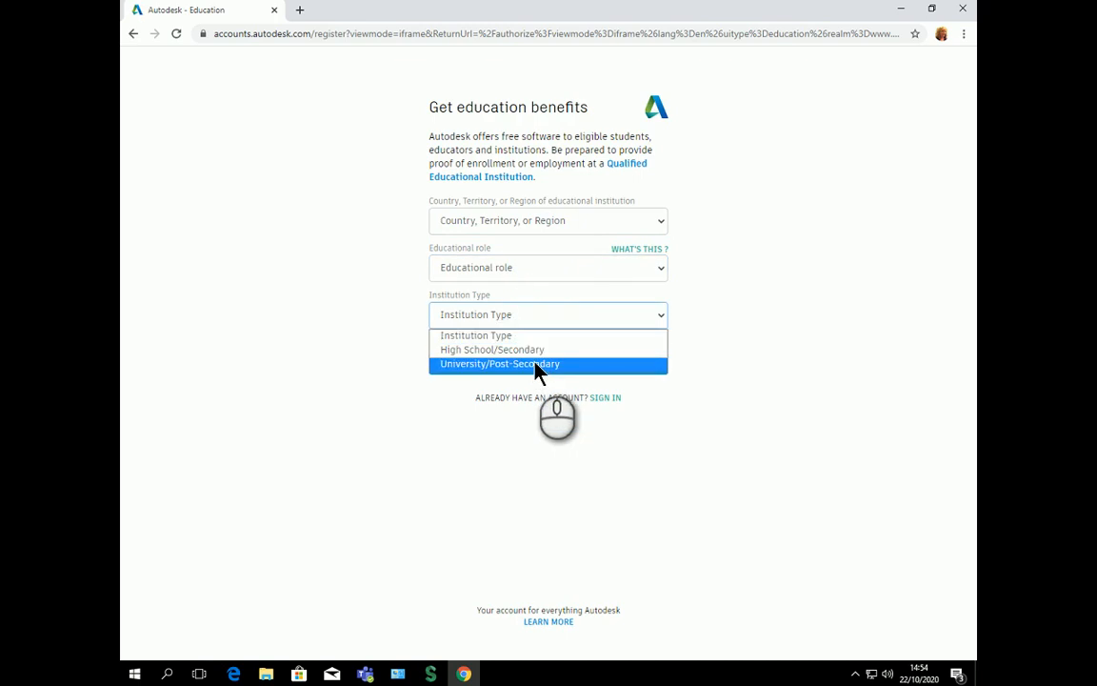
pyautogui.click(708, 421)
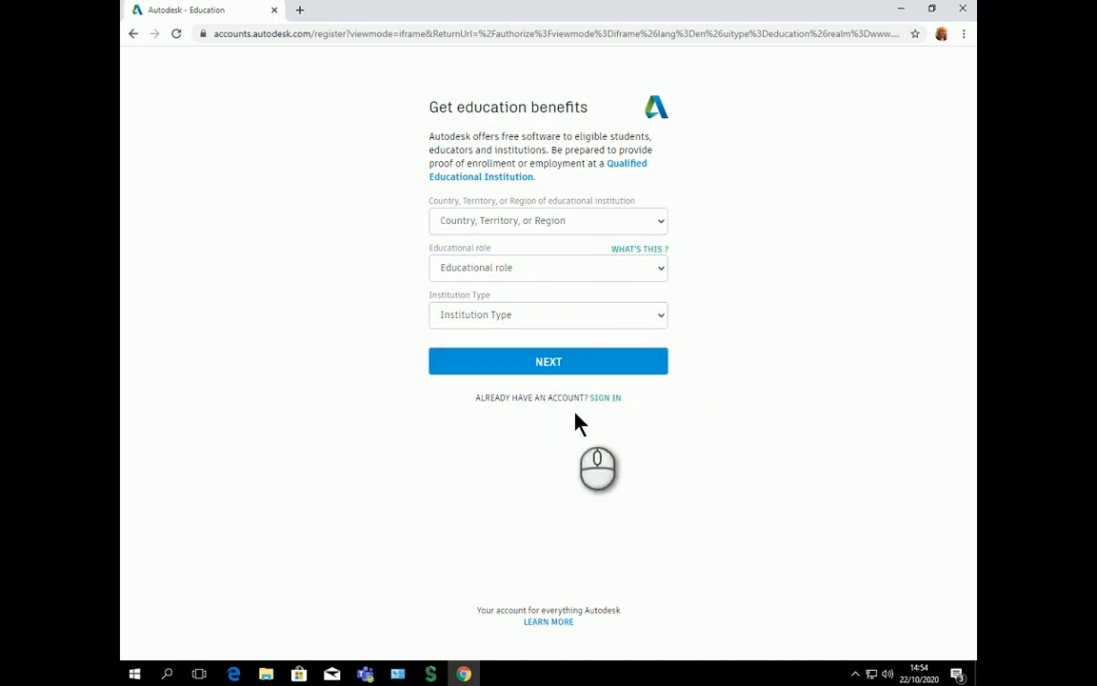
pyautogui.click(558, 362)
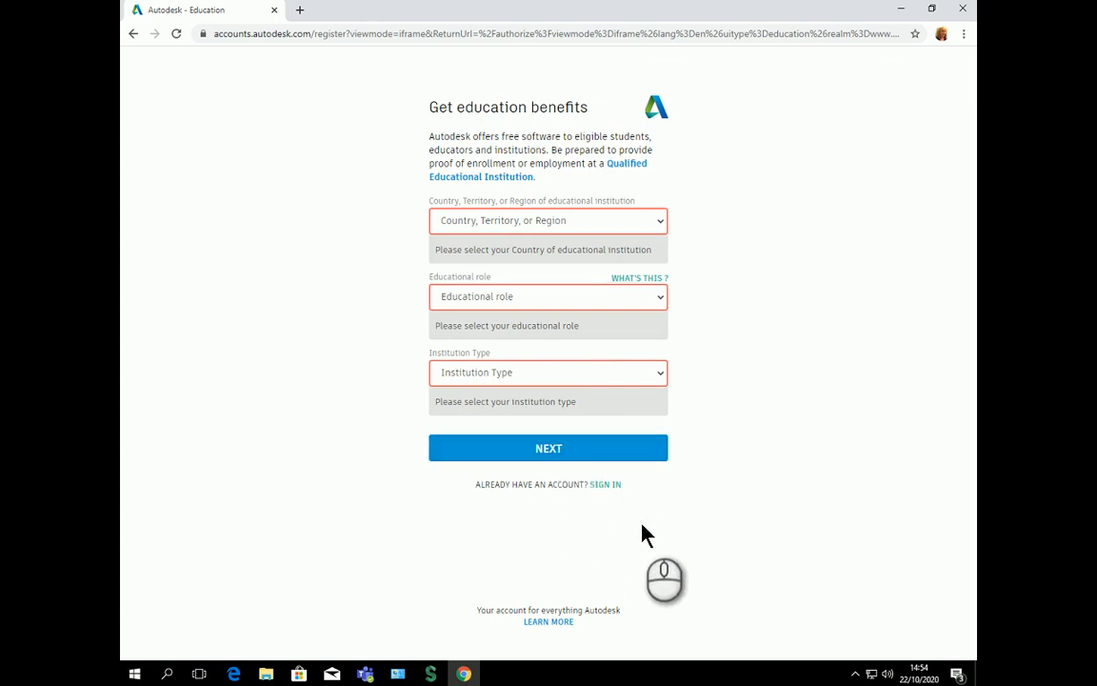
# Step: Sign in with the existing Autodesk account's e-mail and password
pyautogui.click(606, 485)
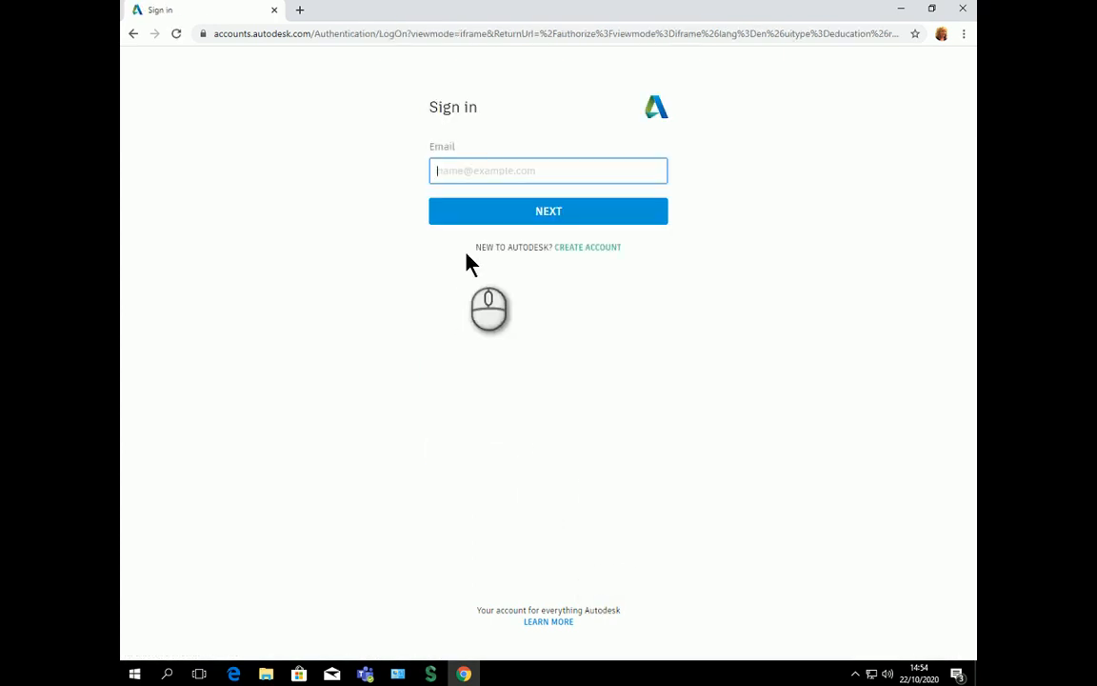
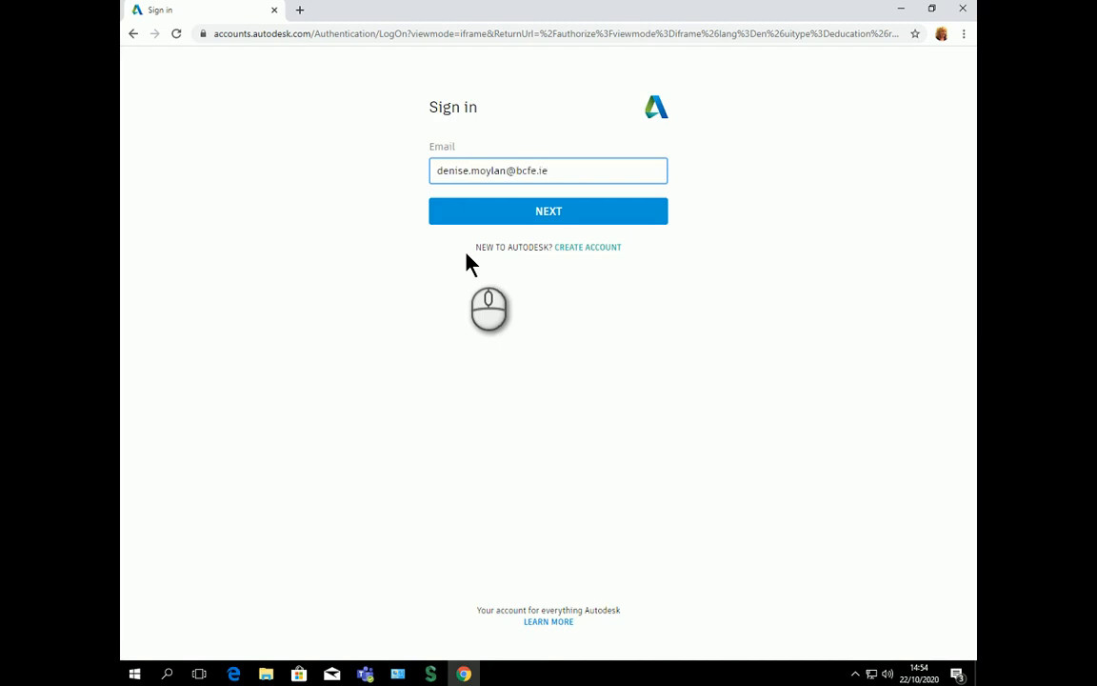
pyautogui.click(536, 212)
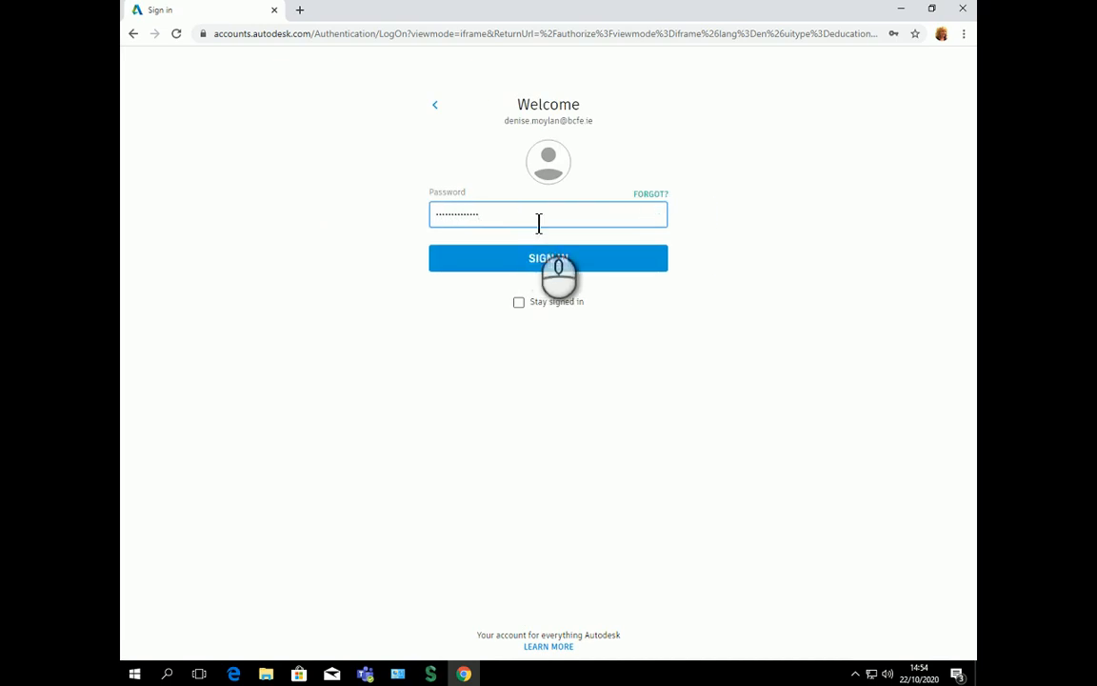
pyautogui.click(558, 257)
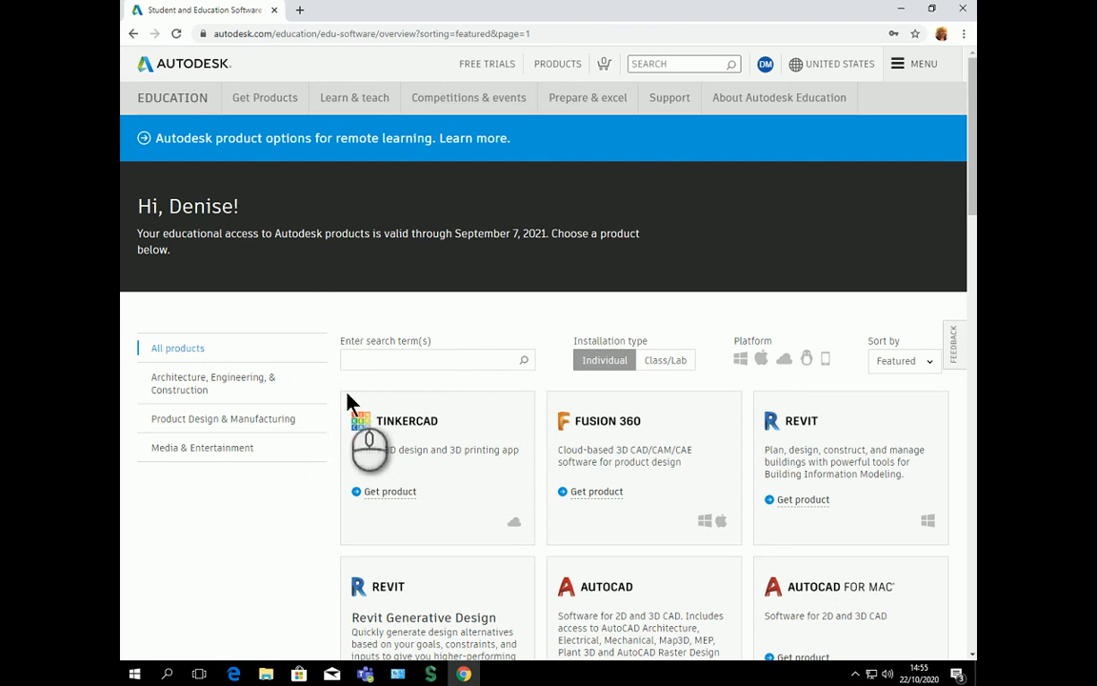
# Step: Scroll to the Maya product card and show its Windows, 2020, English install options
pyautogui.scroll(-5, 476, 448)
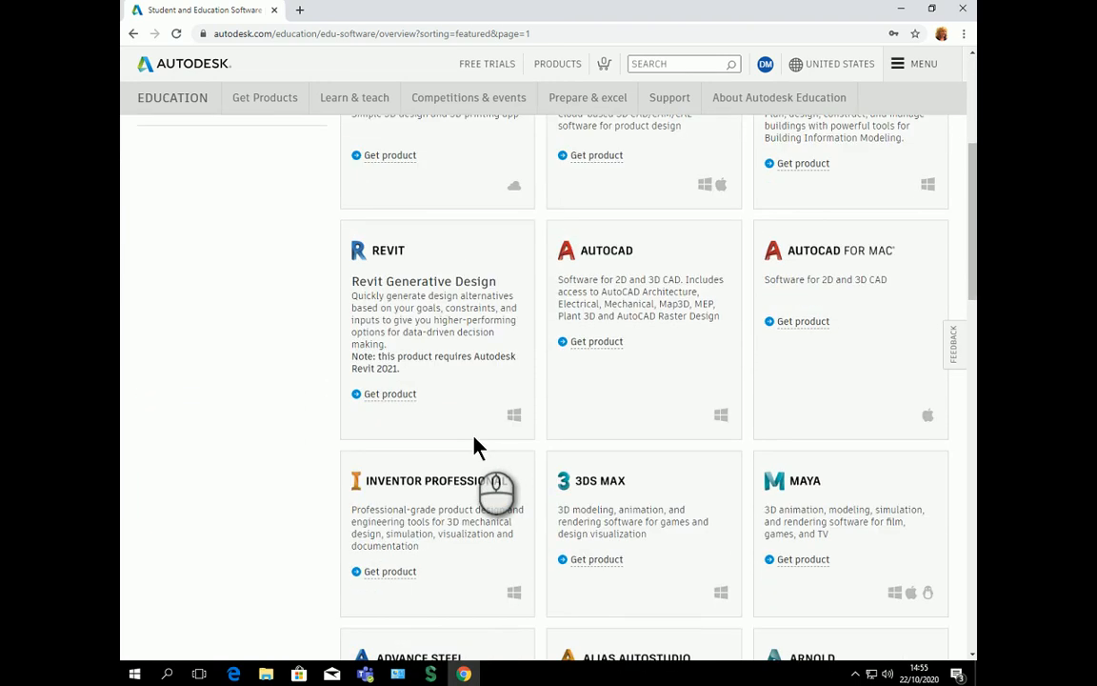
pyautogui.scroll(-2, 478, 448)
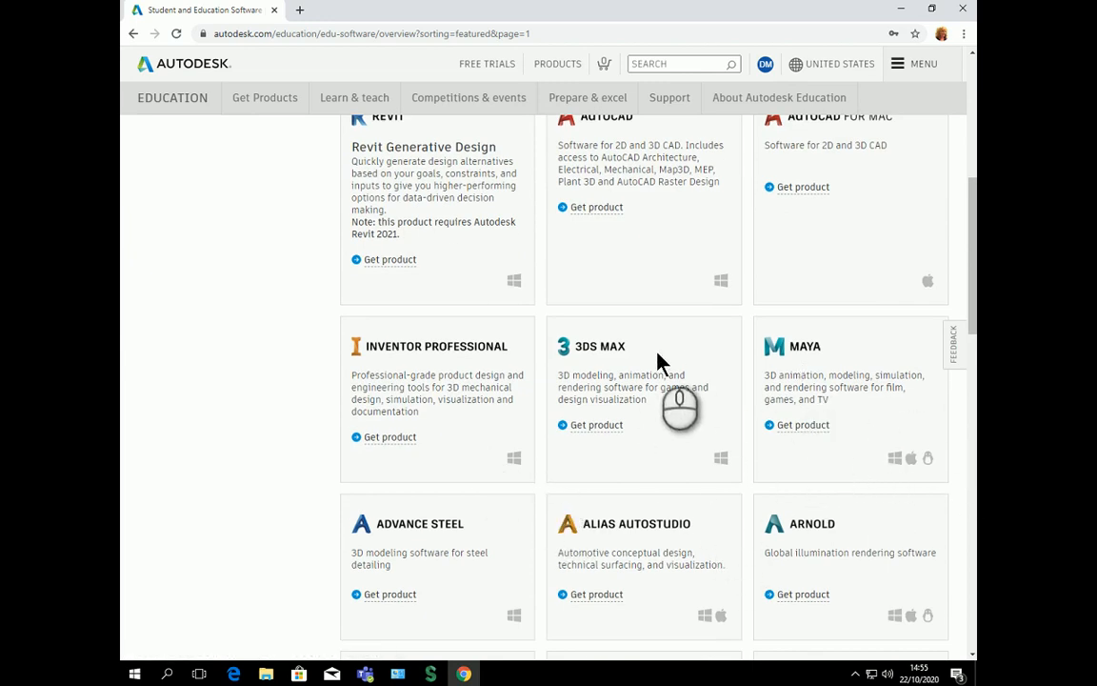
pyautogui.scroll(5, 656, 365)
pyautogui.scroll(-2, 656, 365)
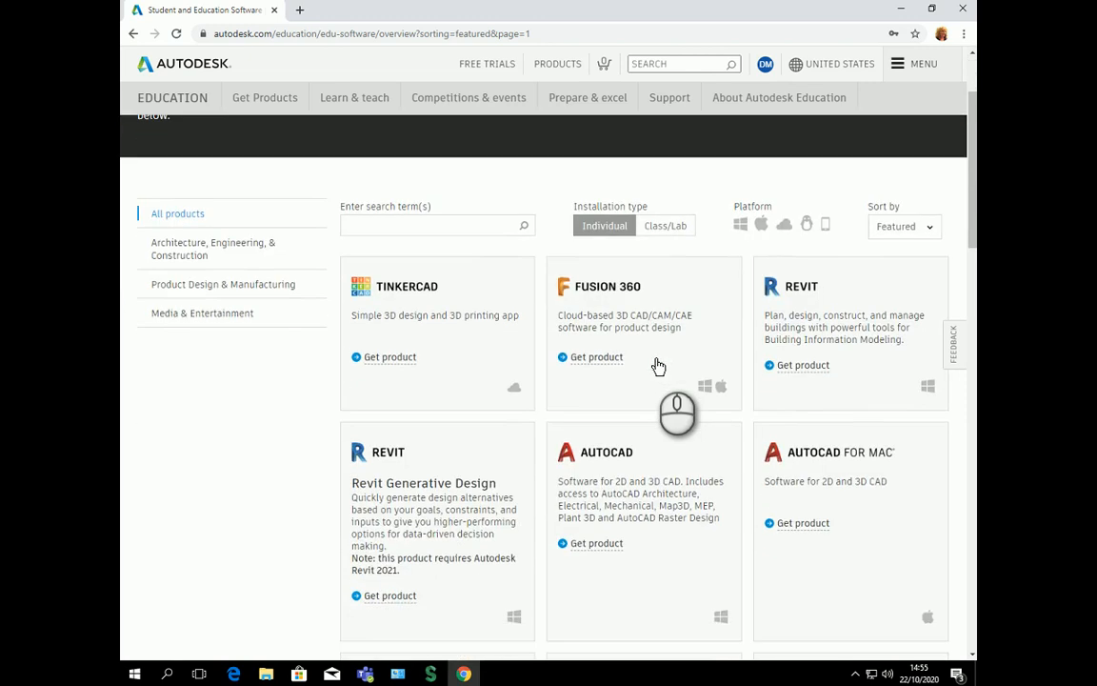
pyautogui.scroll(-2, 667, 371)
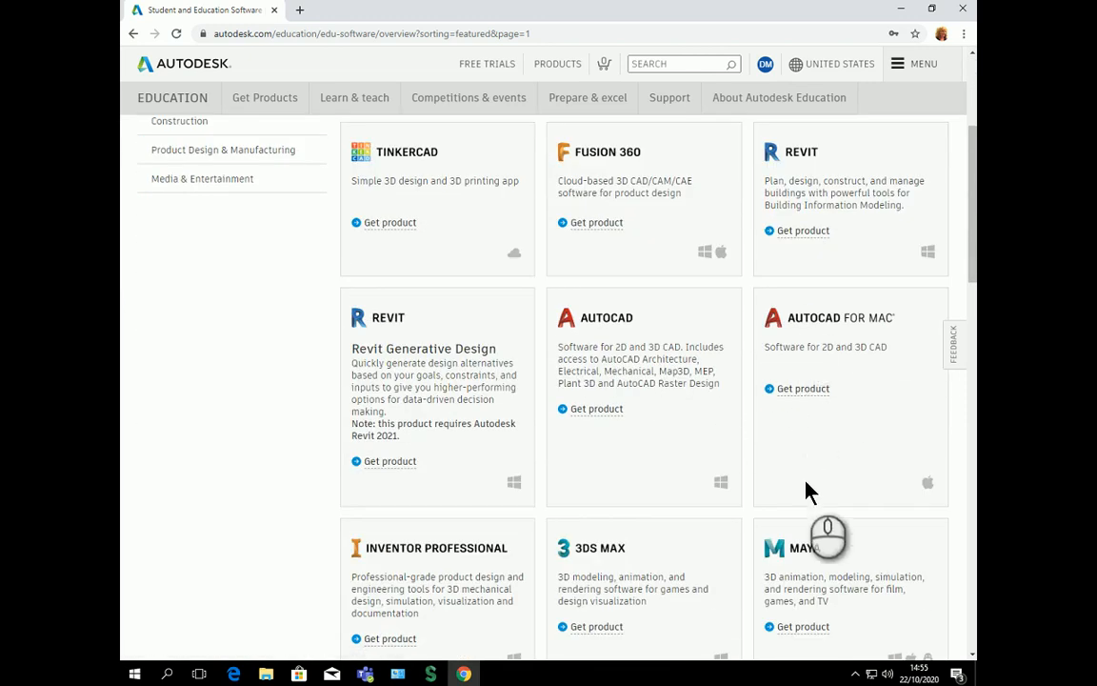
pyautogui.scroll(-2, 812, 500)
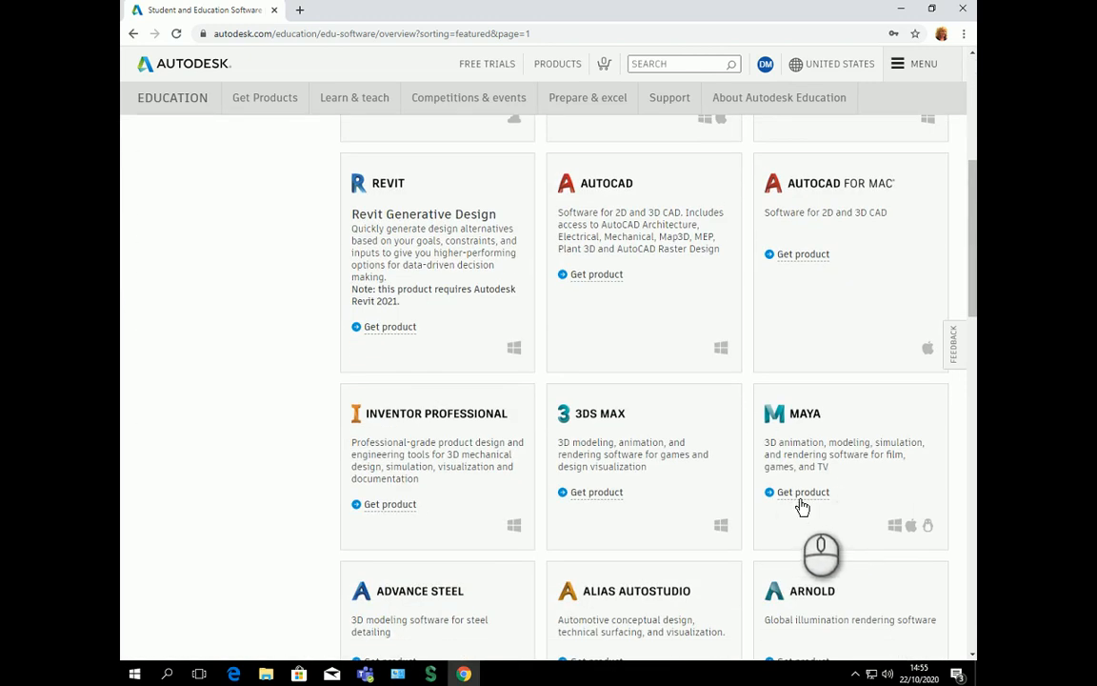
pyautogui.click(800, 495)
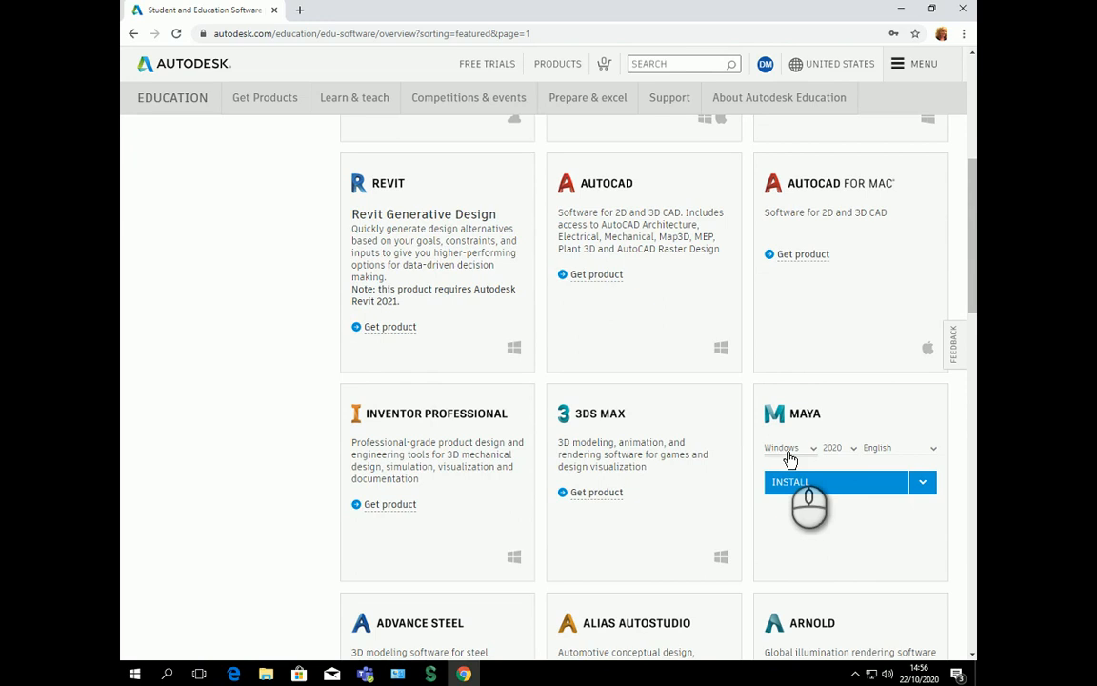
# Step: Download the Maya 2019 Windows installer and set it to open when finished
pyautogui.click(787, 449)
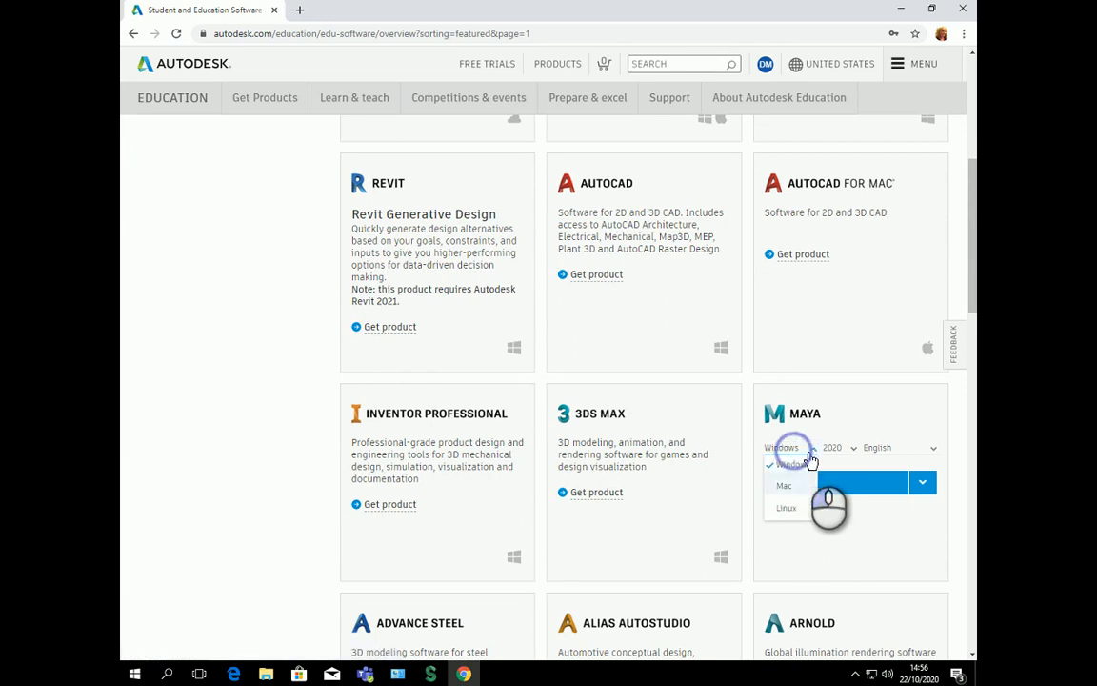
pyautogui.click(808, 463)
pyautogui.click(834, 450)
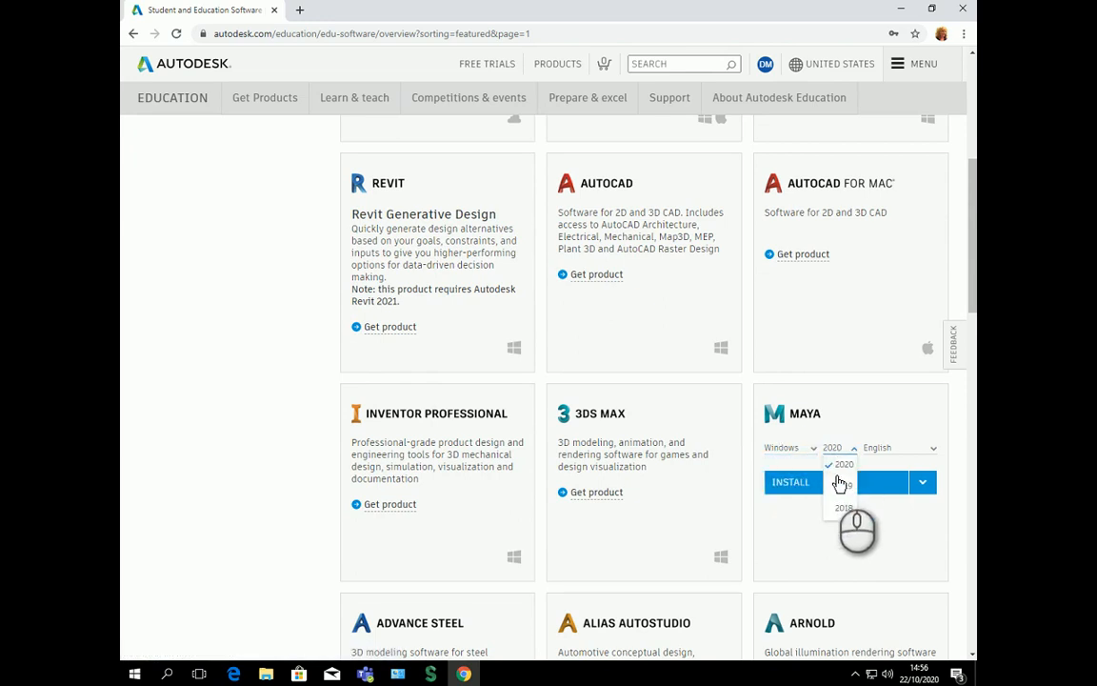
pyautogui.click(841, 488)
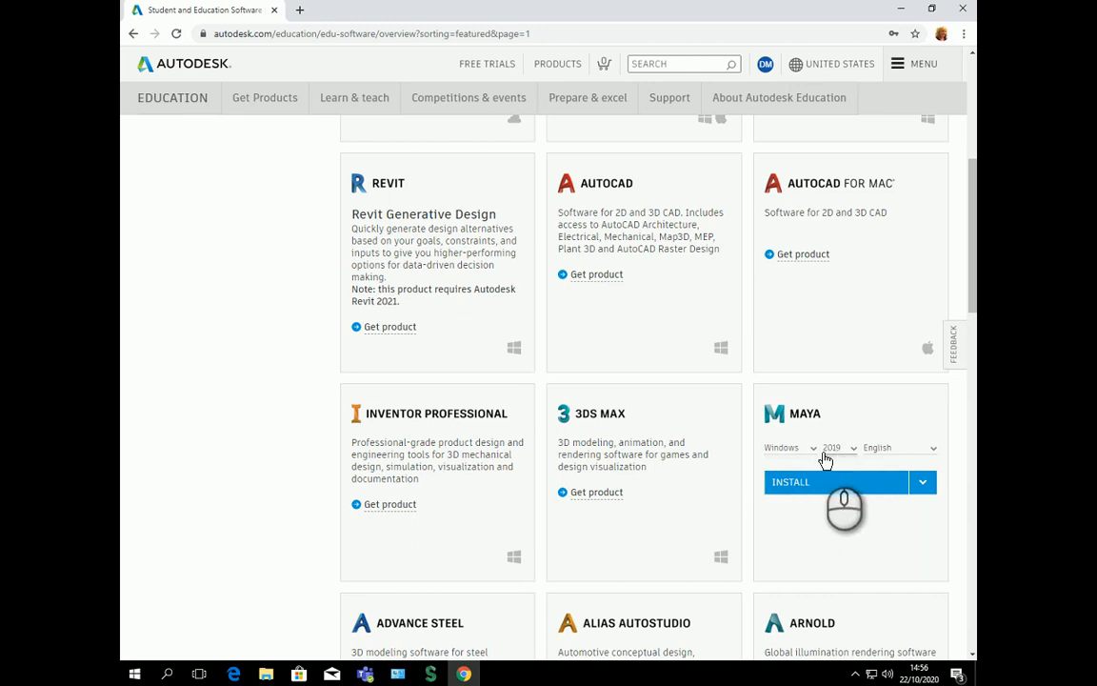
pyautogui.click(922, 486)
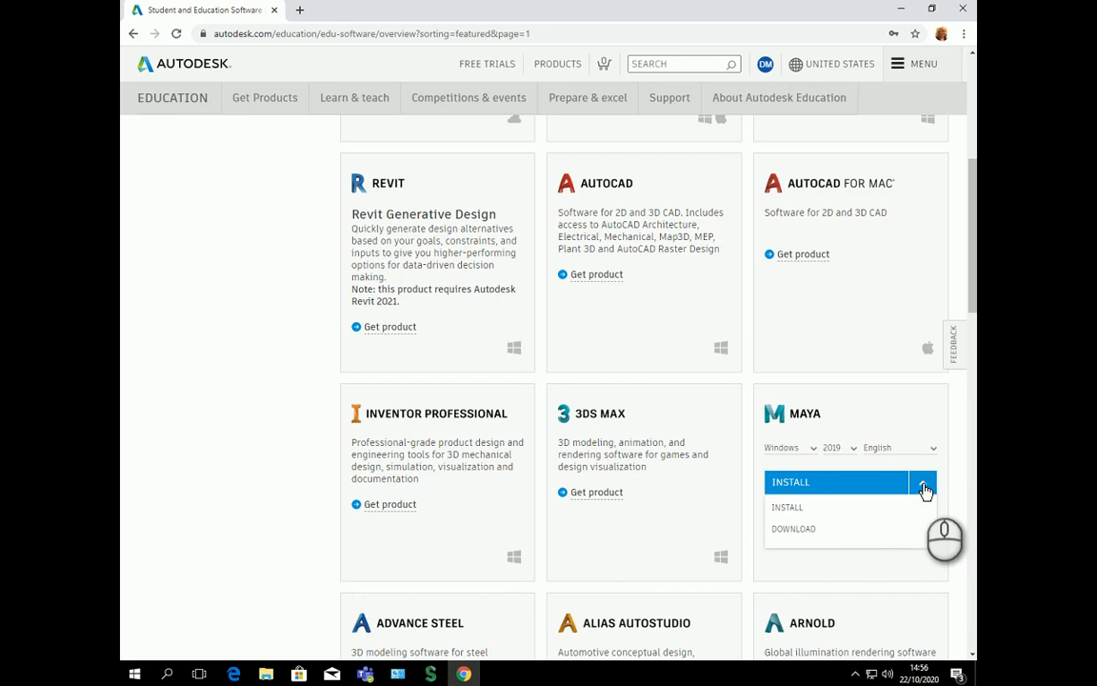
pyautogui.click(795, 533)
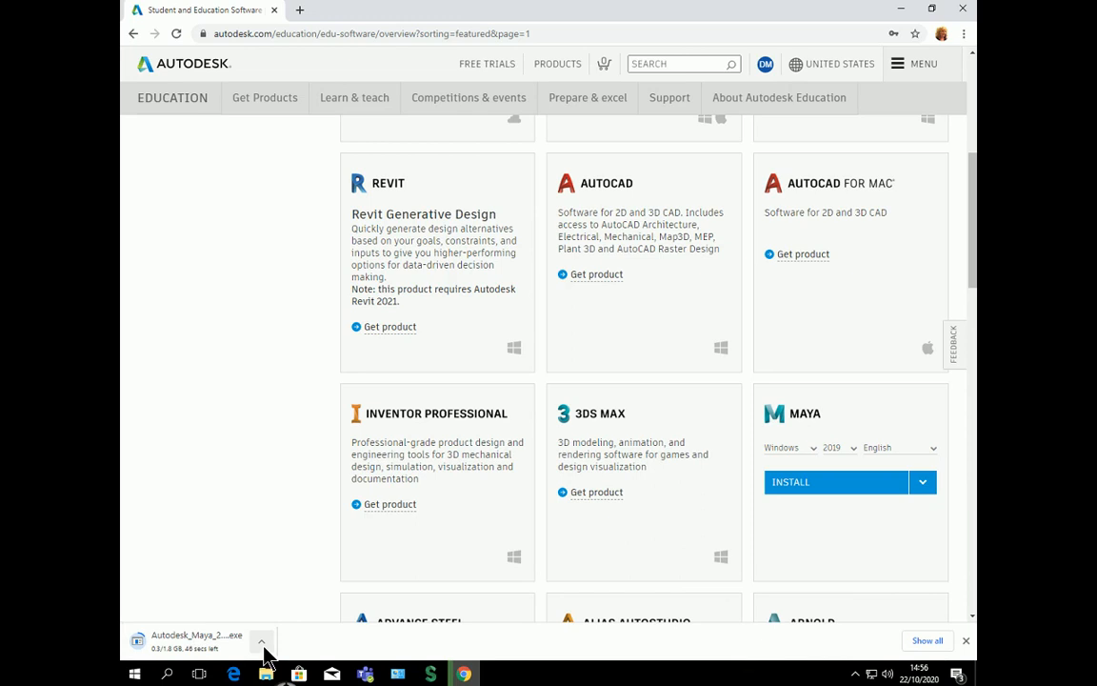
pyautogui.click(245, 653)
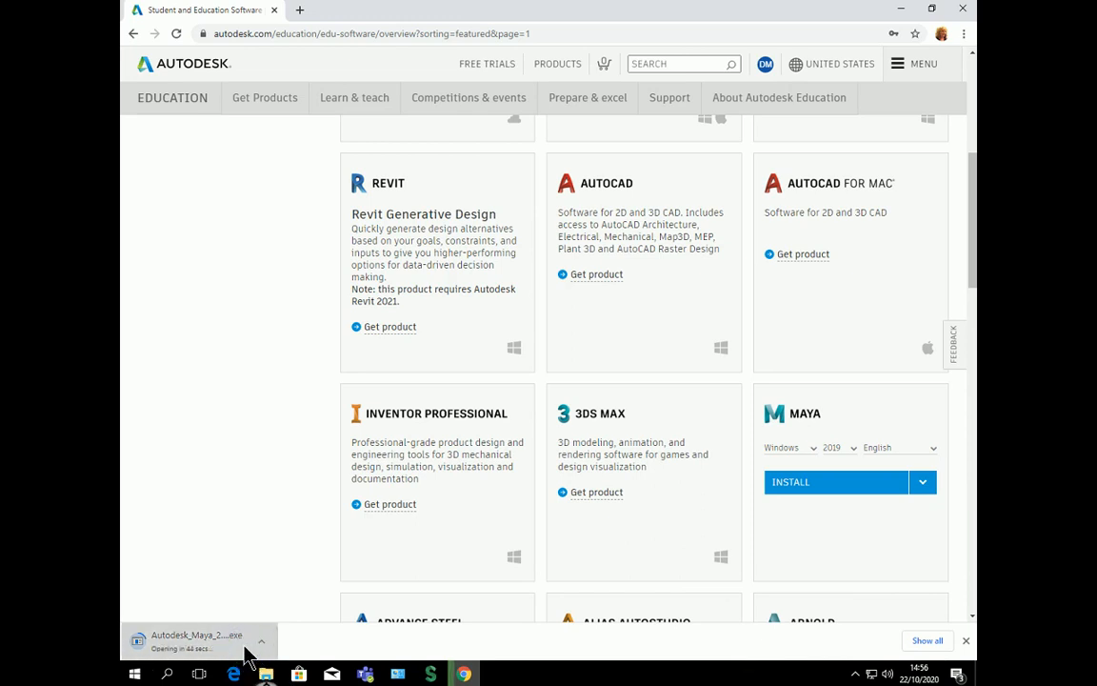
# Step: Launch Autodesk_Maya_2019_dlm.sfx.exe from the Downloads folder in File Explorer
pyautogui.click(267, 674)
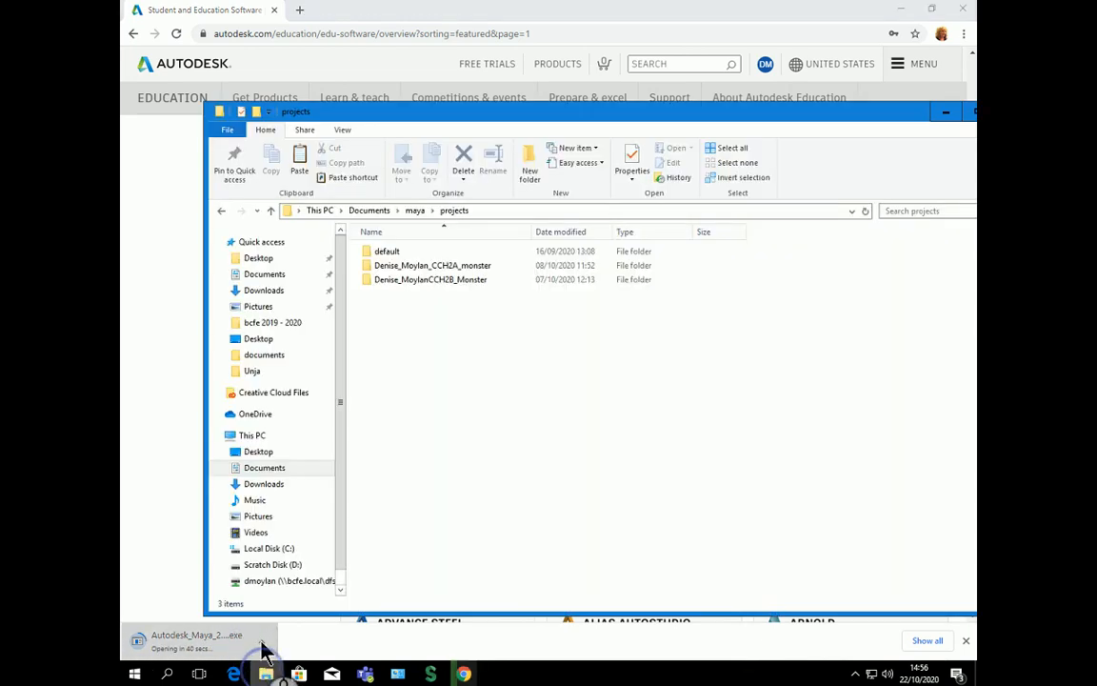
pyautogui.click(267, 275)
pyautogui.click(272, 289)
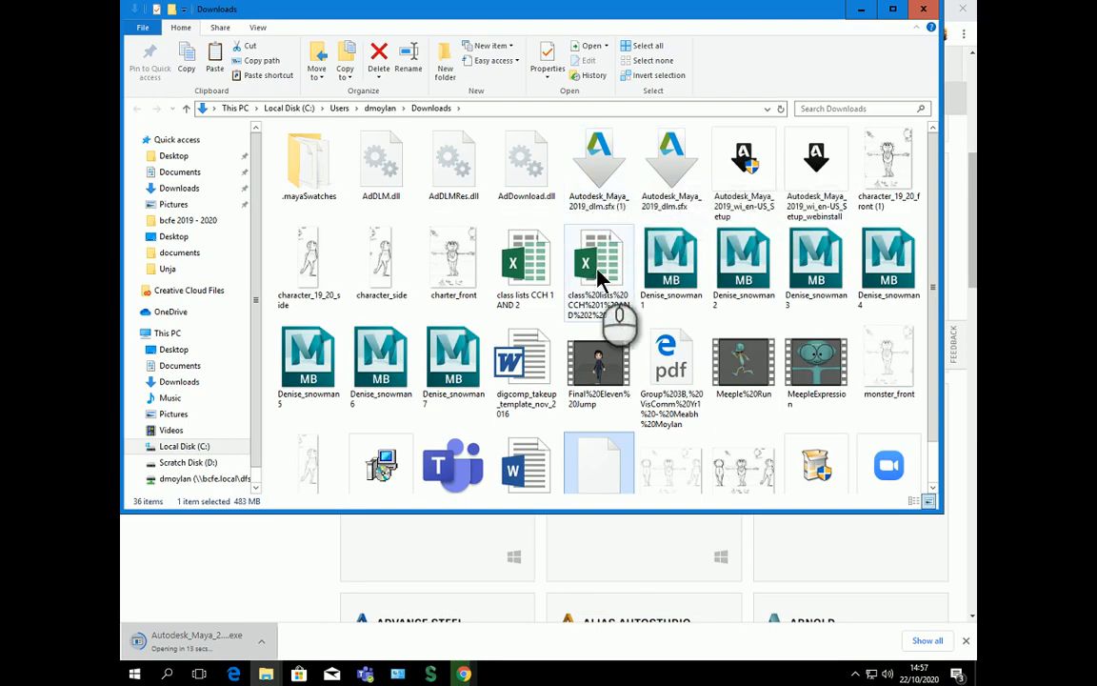
pyautogui.doubleClick(592, 179)
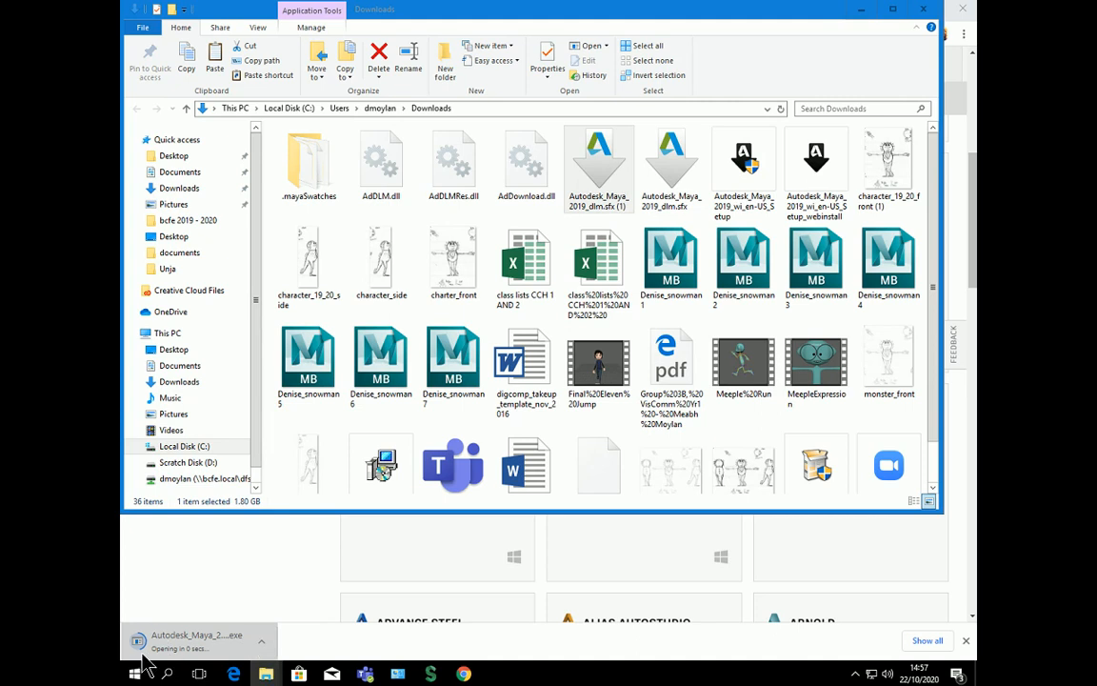
pyautogui.click(263, 648)
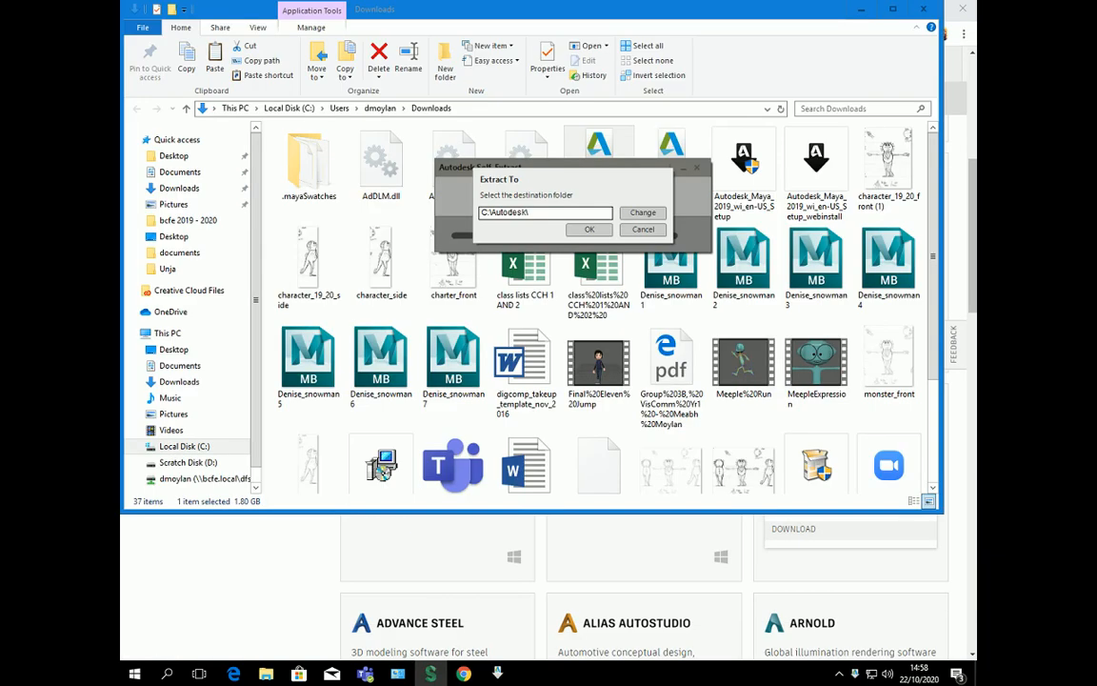
# Step: Extract the Maya package to C:\Autodesk\ and bring up the Maya 2019 setup launcher
pyautogui.click(430, 677)
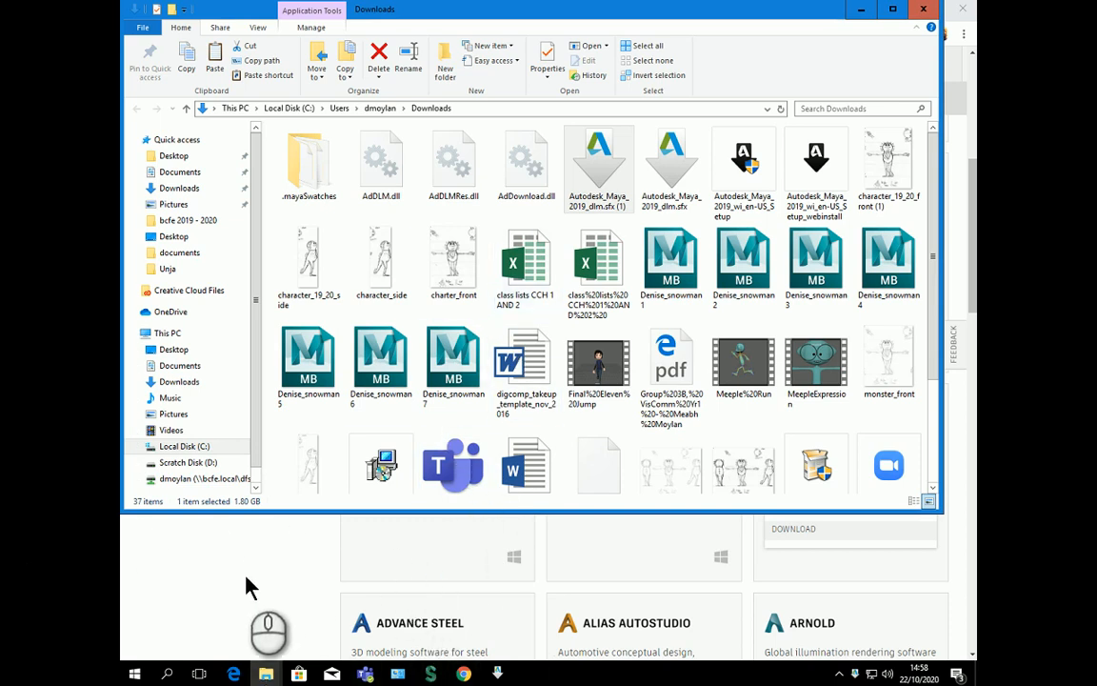
pyautogui.click(499, 675)
pyautogui.click(473, 644)
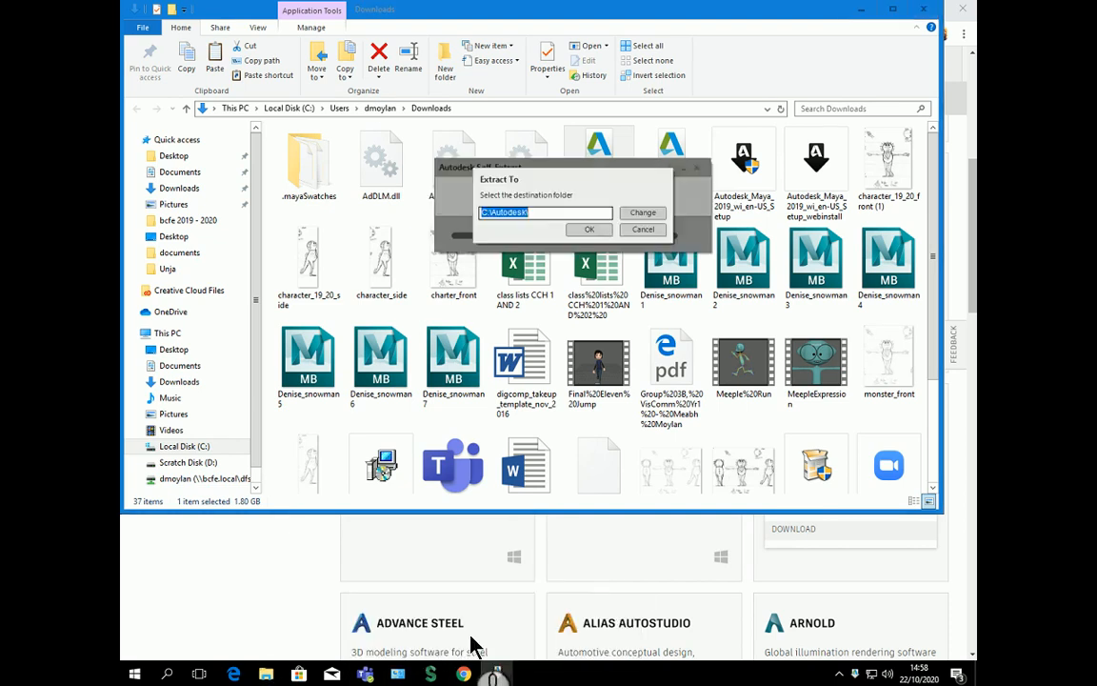
pyautogui.press('Return')
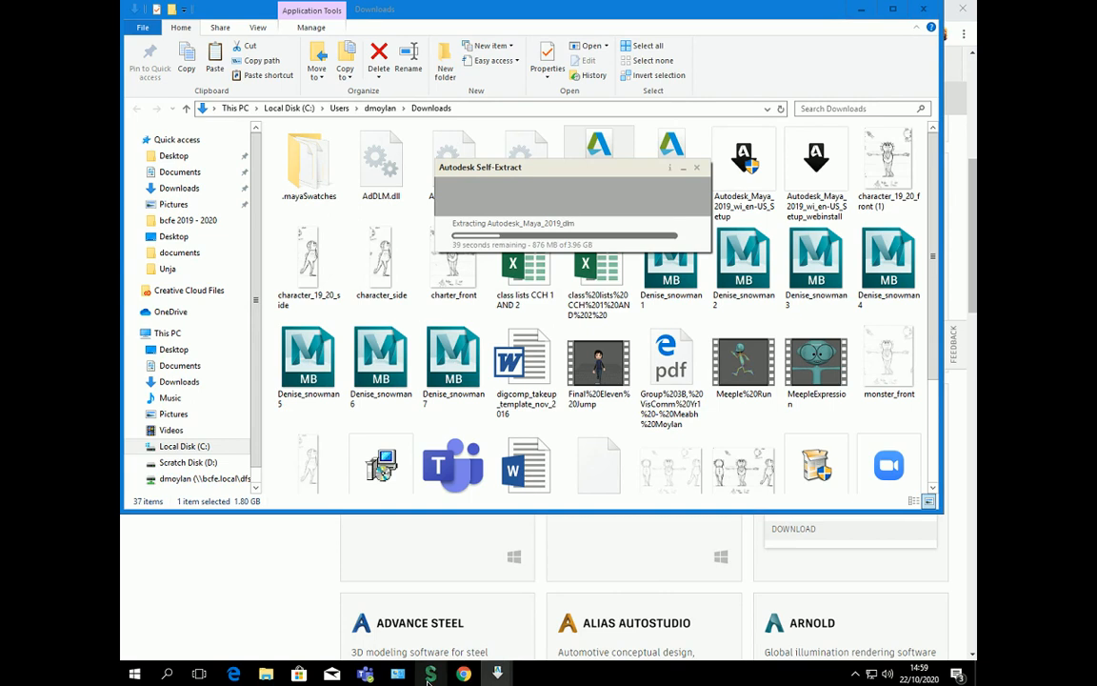
pyautogui.moveTo(434, 674)
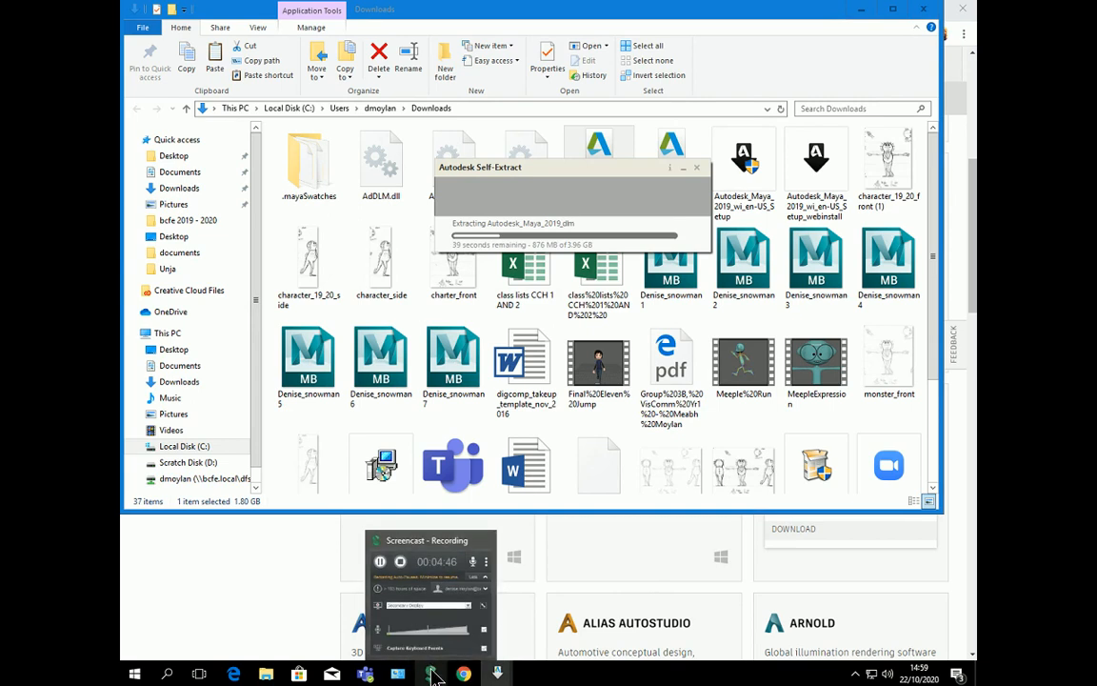
pyautogui.click(433, 674)
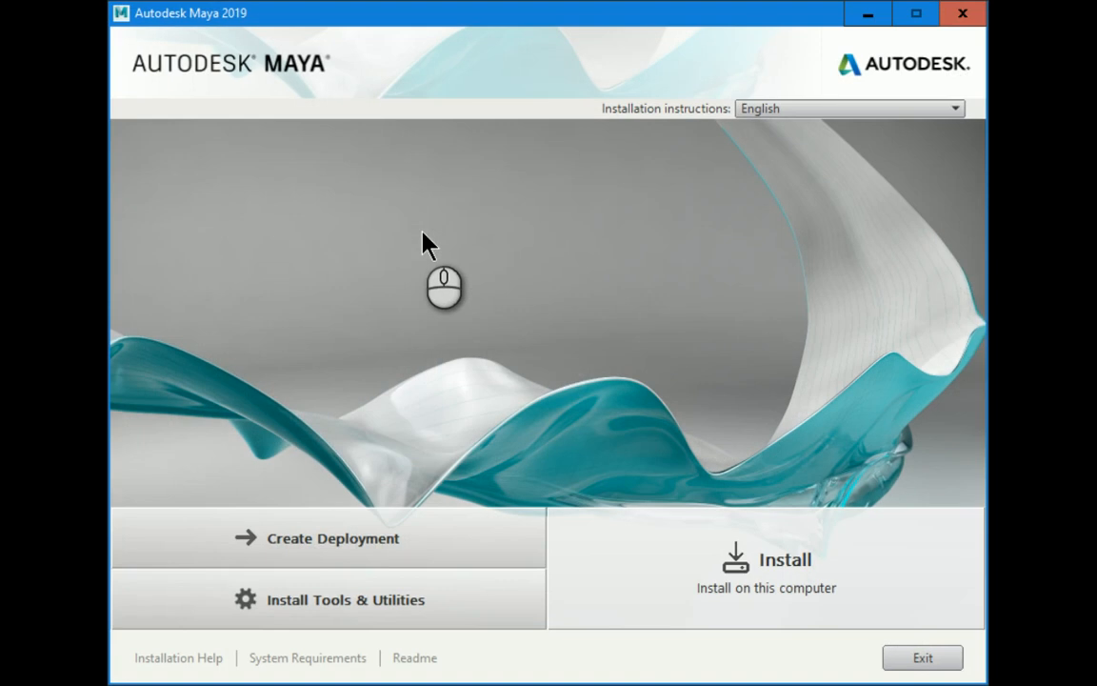
# Step: Start the Maya install, accept the licence agreement, and reach Configure Installation
pyautogui.click(714, 594)
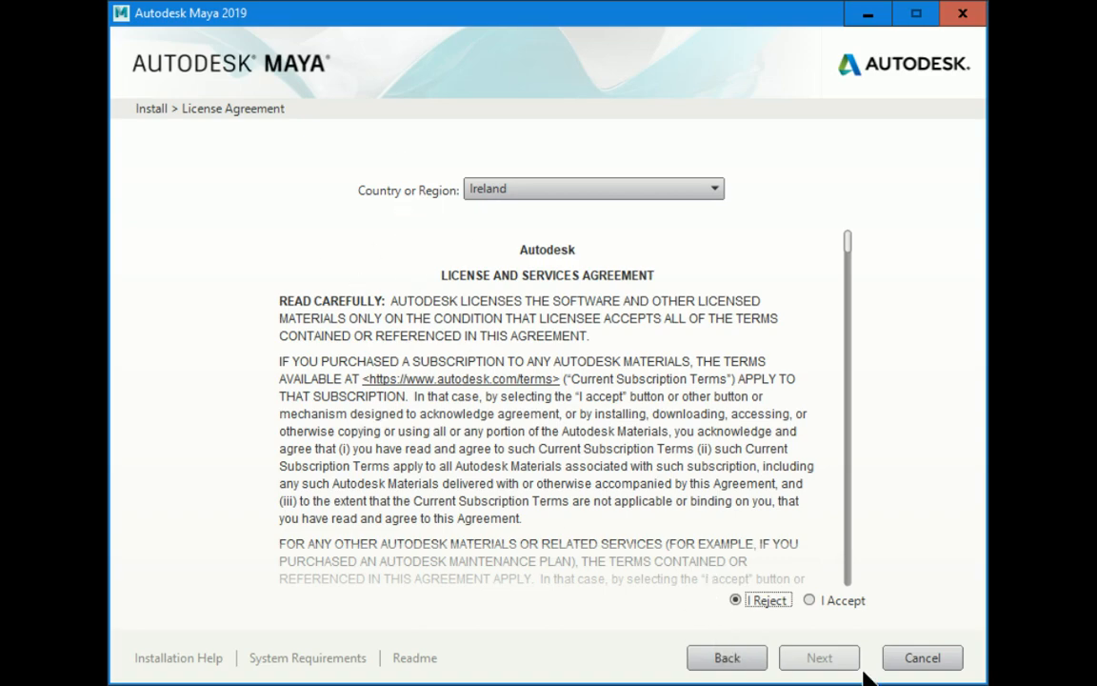
pyautogui.click(809, 600)
pyautogui.click(819, 657)
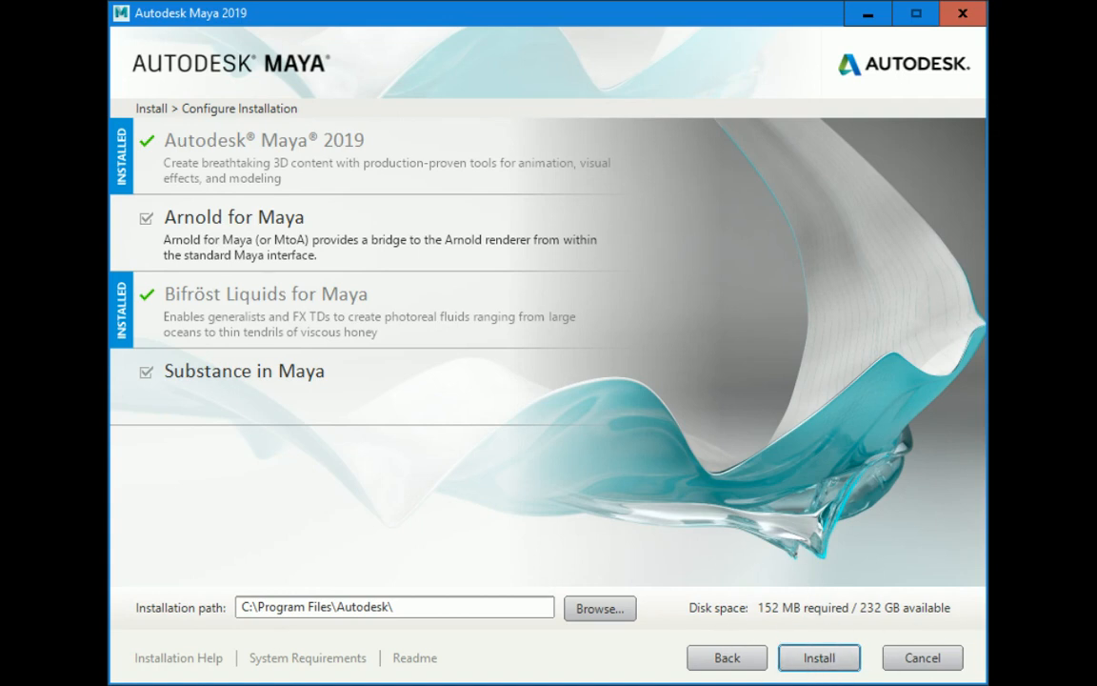
# Step: Install the selected Arnold and Substance components and dismiss the No Disk error
pyautogui.click(837, 671)
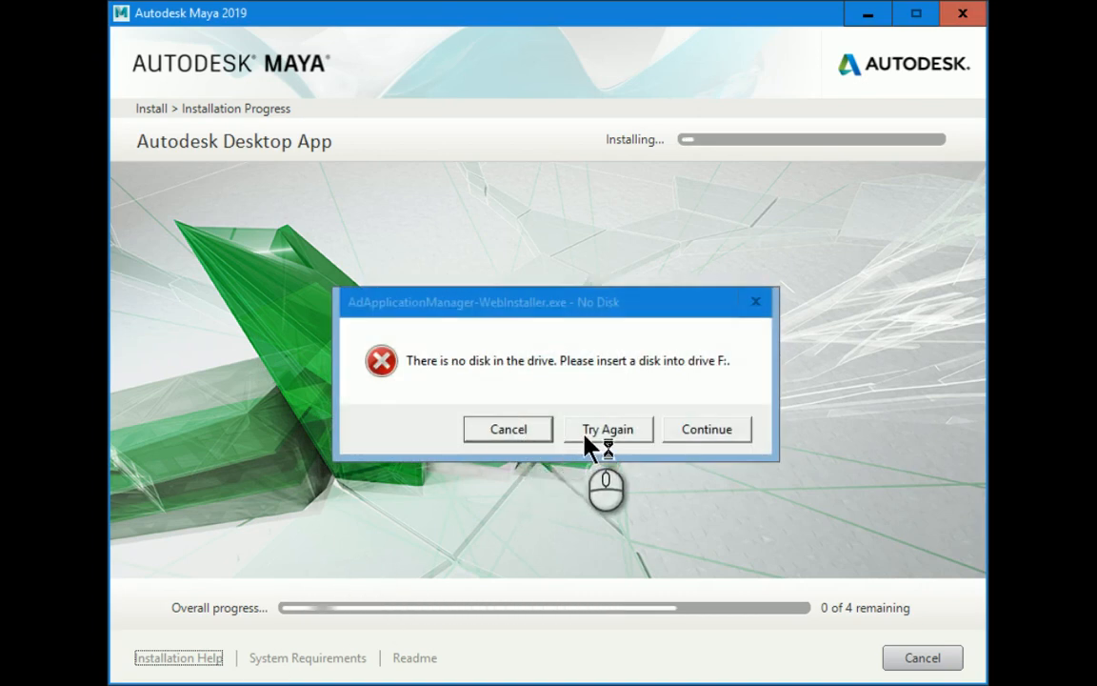
pyautogui.click(505, 437)
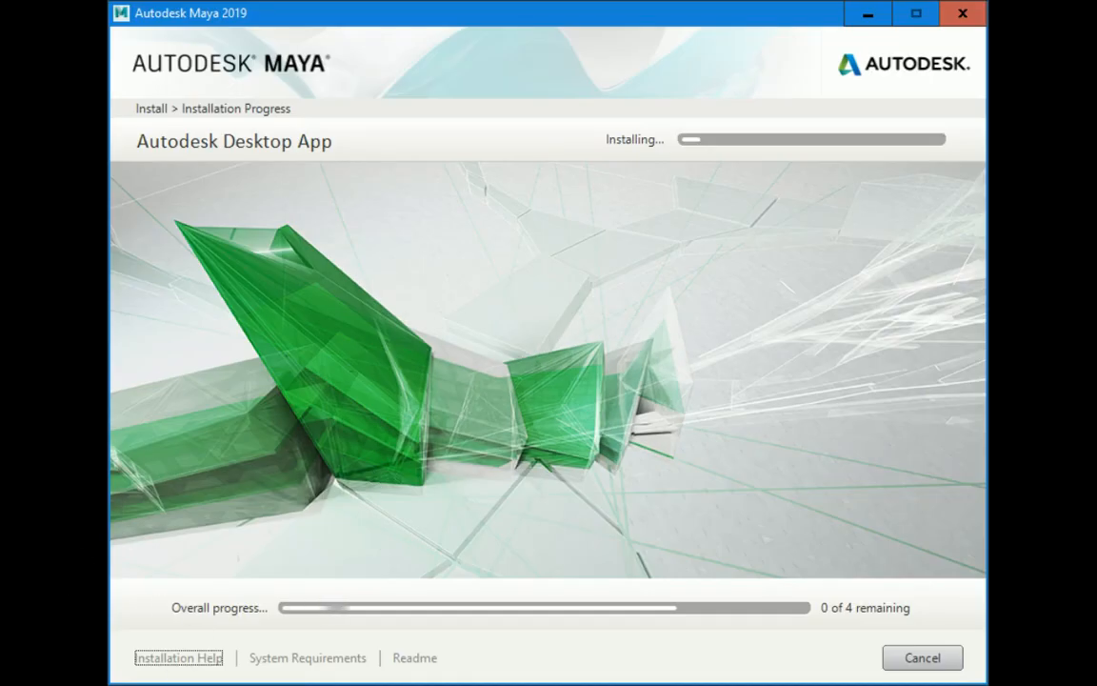